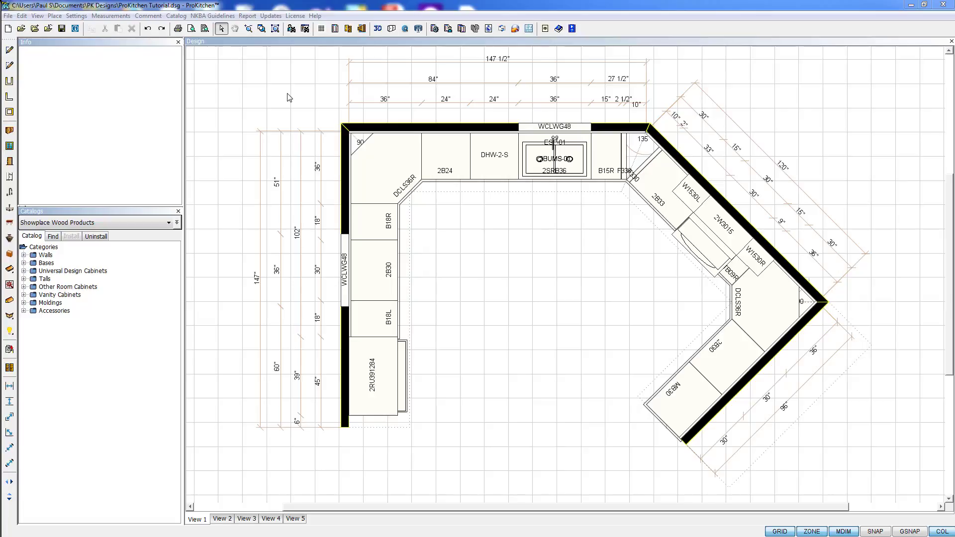
Step: Expand Walls in the Catalog tree and show the Showplace Wood Products Global Specifications panel
click(24, 255)
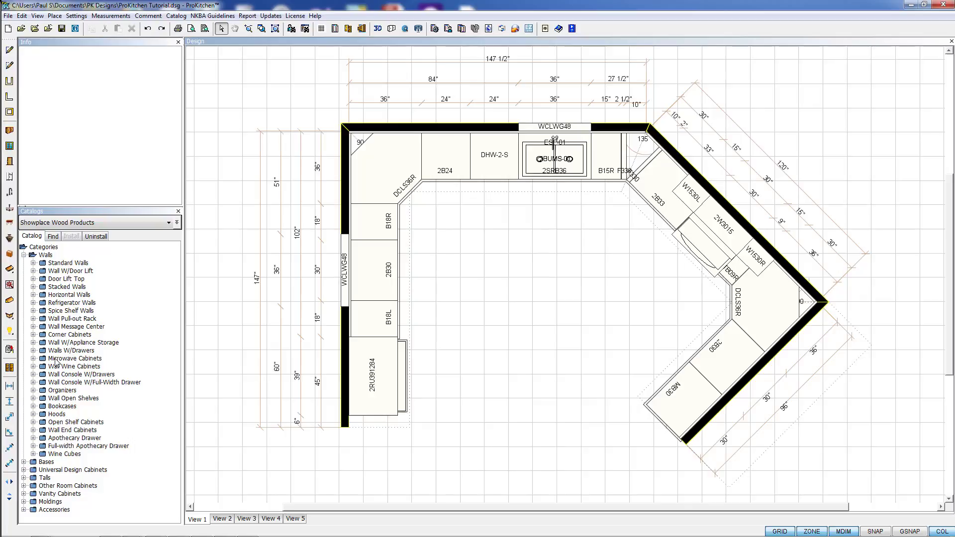
click(348, 28)
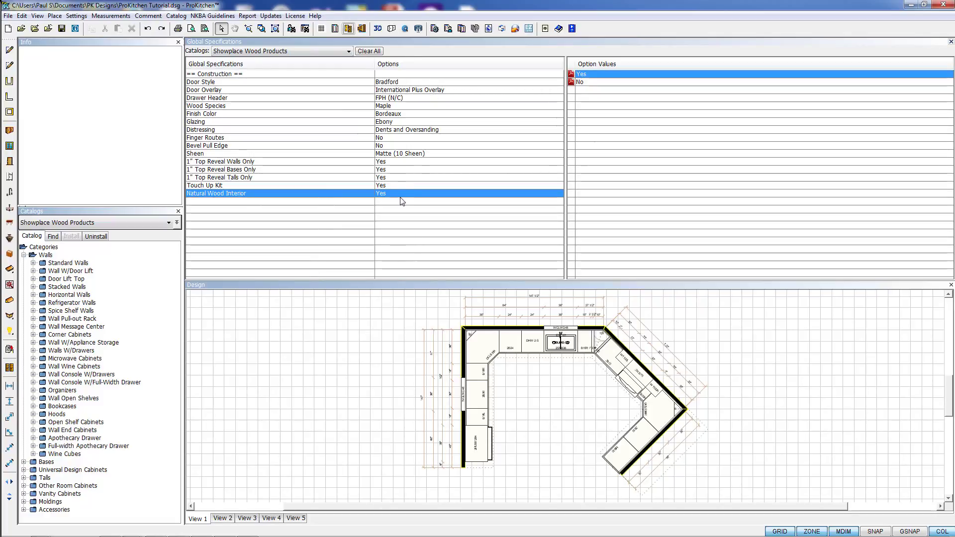
Step: Reset all Showplace global specifications with Clear All so every option is blank
click(368, 51)
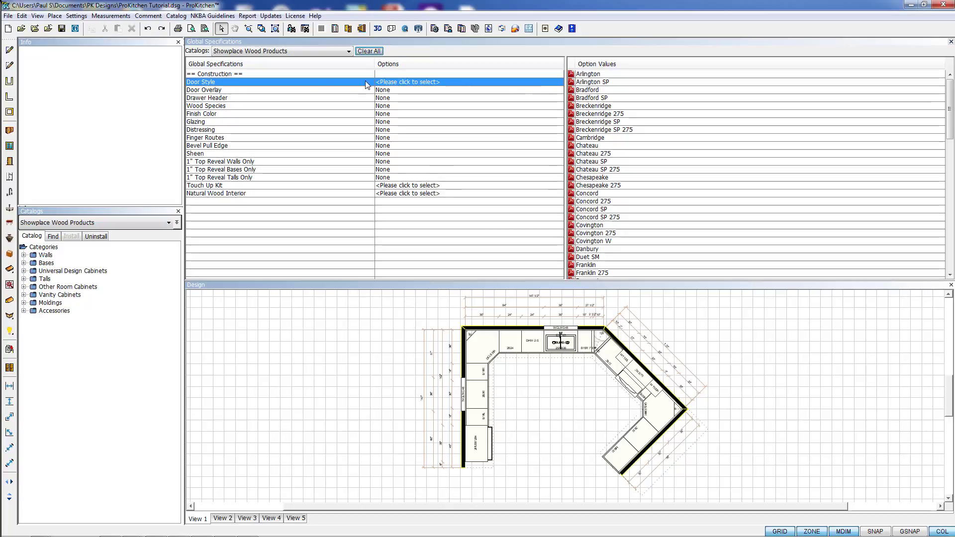
Step: Preview the Franklin, Concord, Freeport SP, Hamilton, Hillcrest and Lancaster SP 275 door styles
scroll(587, 190, down, 2)
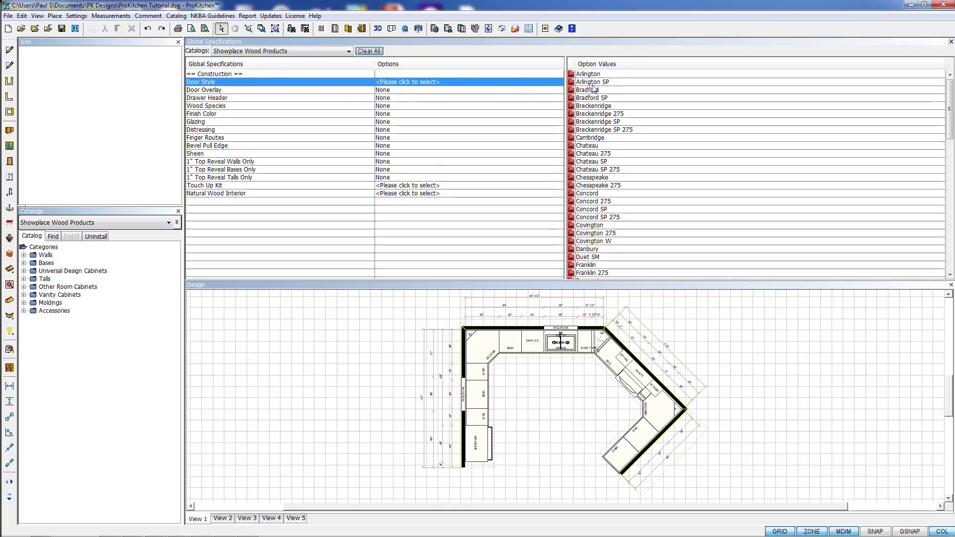
scroll(586, 190, down, 1)
click(592, 194)
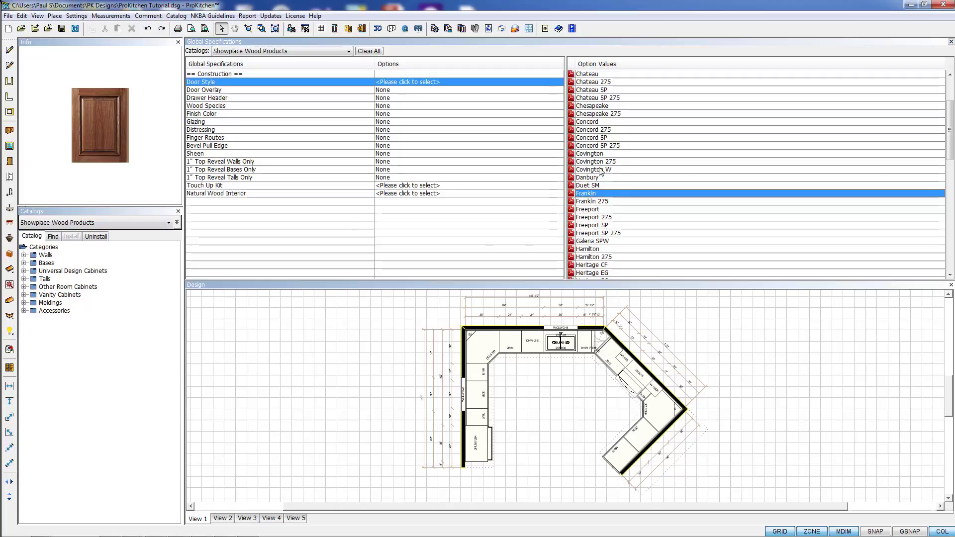
click(589, 122)
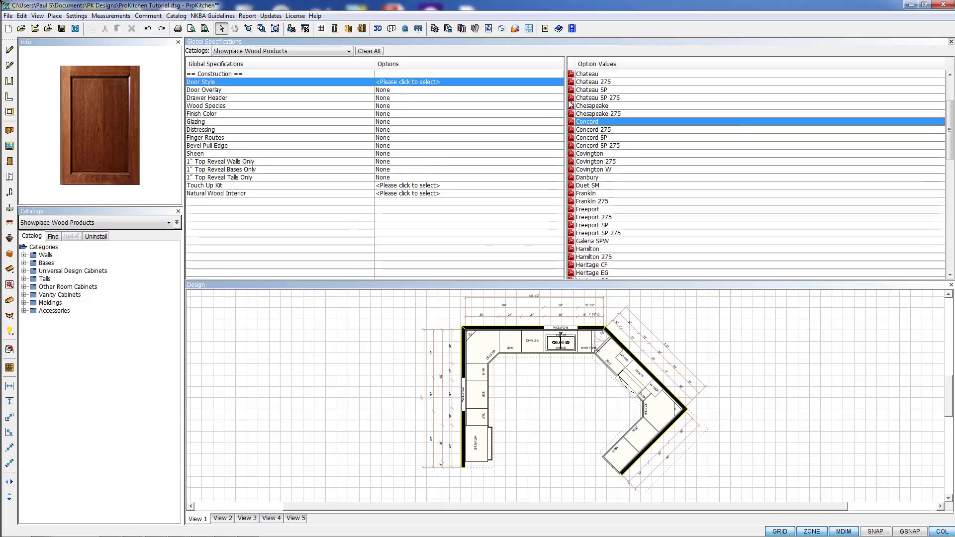
scroll(584, 86, down, 3)
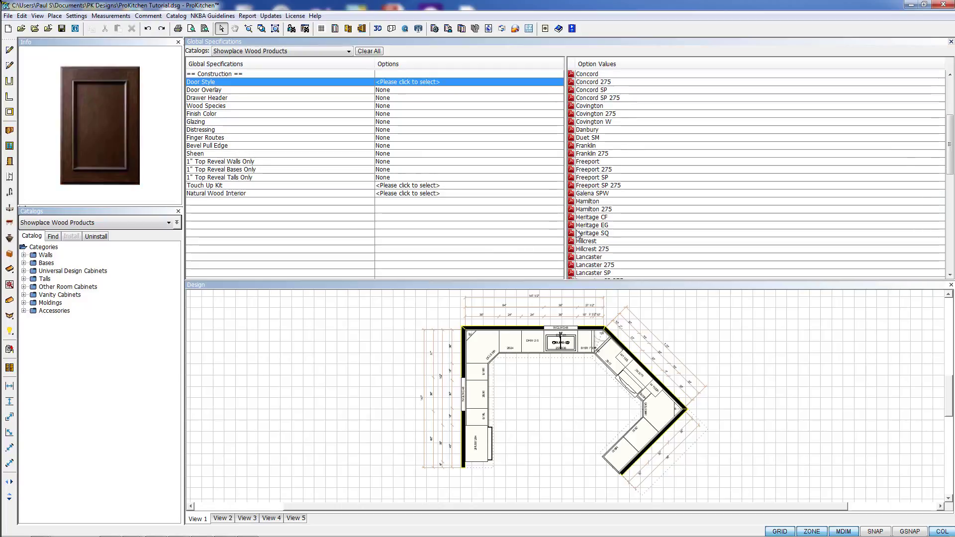
scroll(587, 236, down, 1)
click(591, 130)
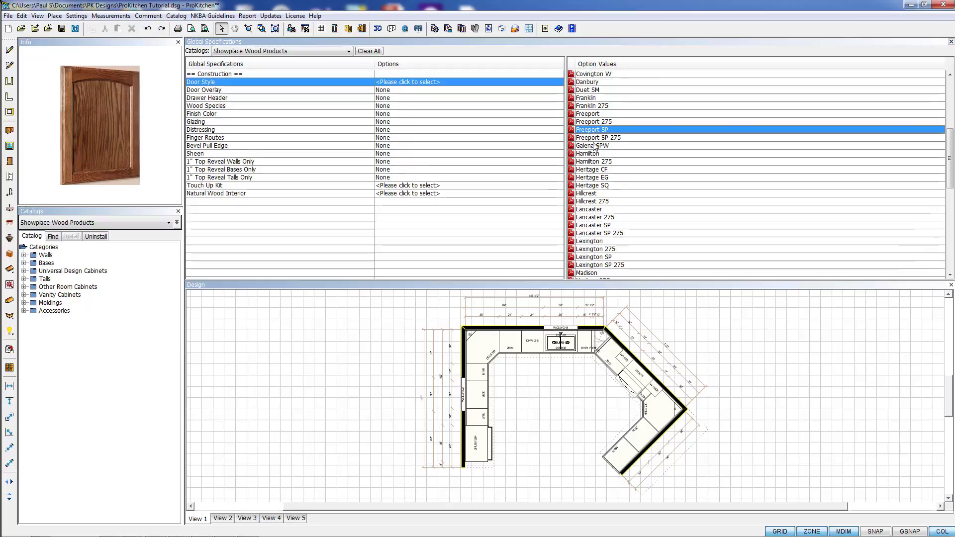
click(589, 154)
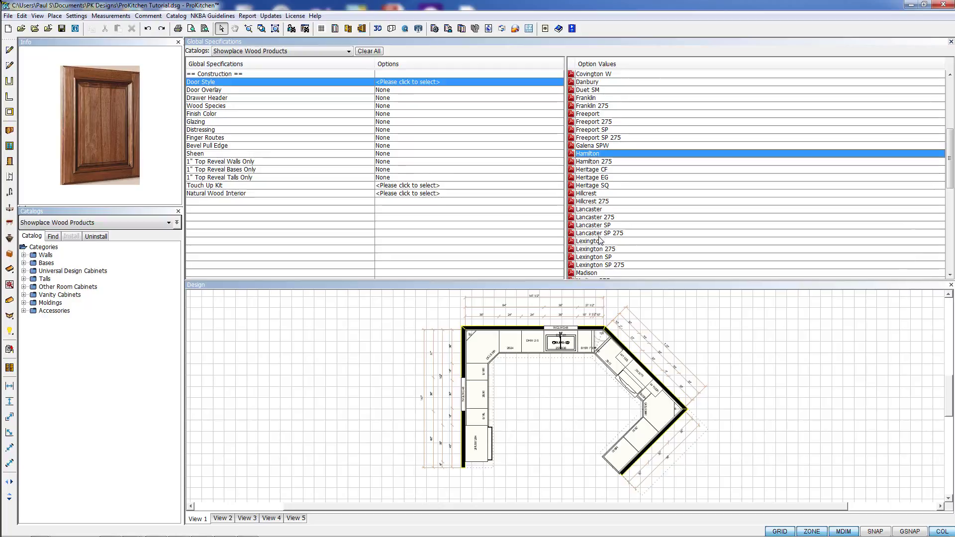
click(585, 194)
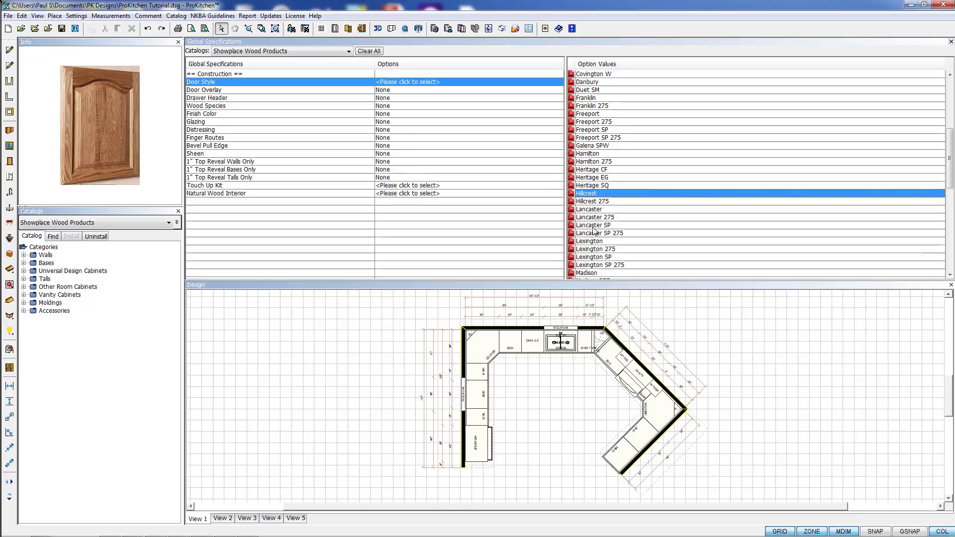
click(592, 232)
Step: Preview Lexington SP 275, Marquis and Oxford 275, then set the door style to Pendleton SP 275
scroll(591, 233, down, 2)
click(591, 217)
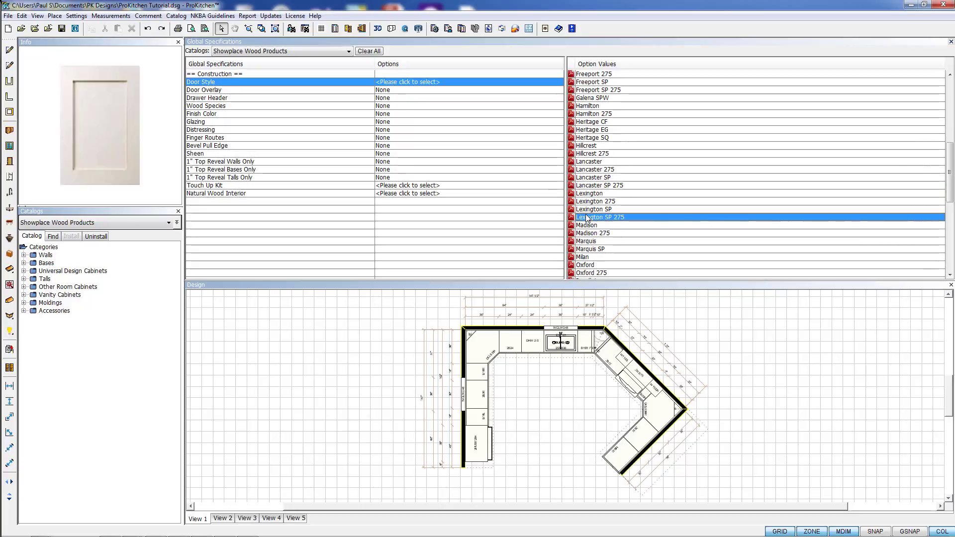
scroll(590, 216, down, 2)
click(587, 194)
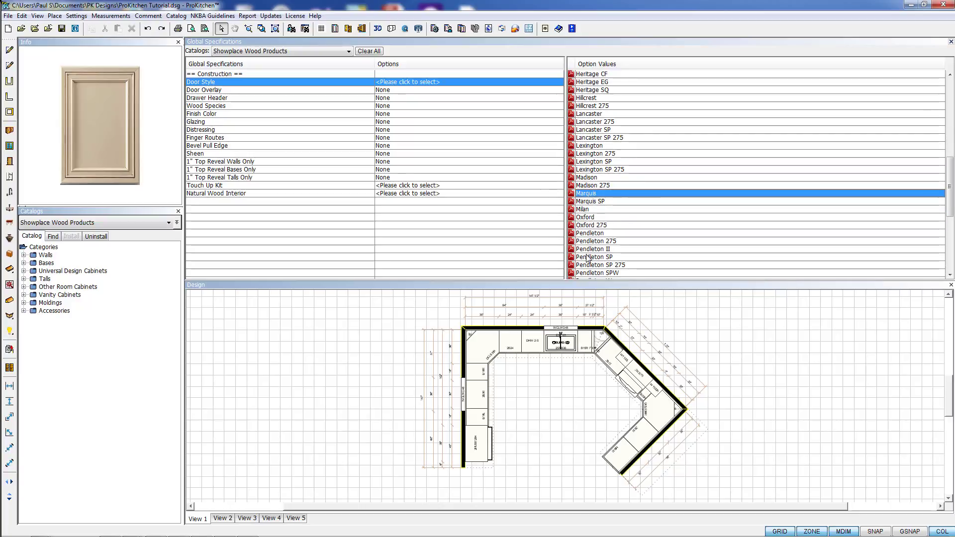
scroll(589, 251, down, 2)
click(588, 178)
scroll(588, 185, down, 2)
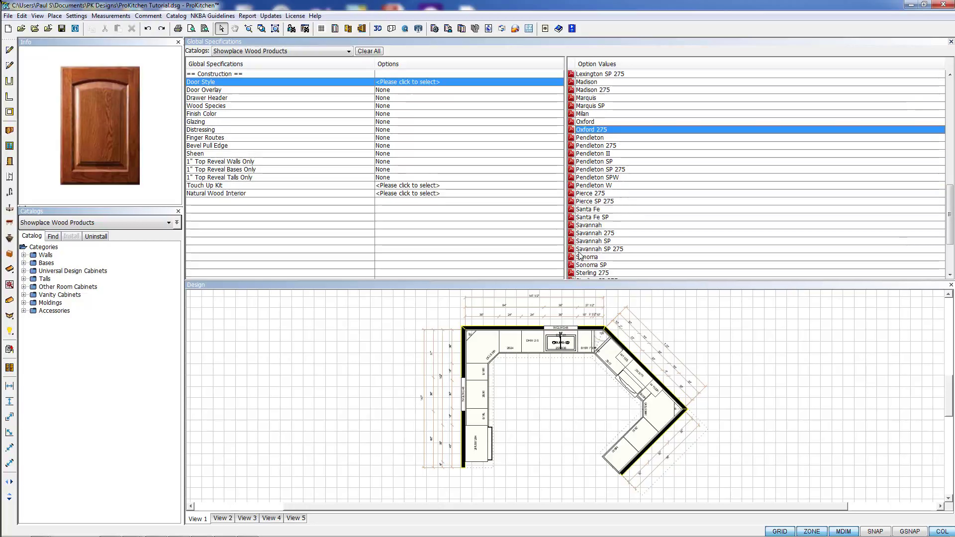
click(592, 170)
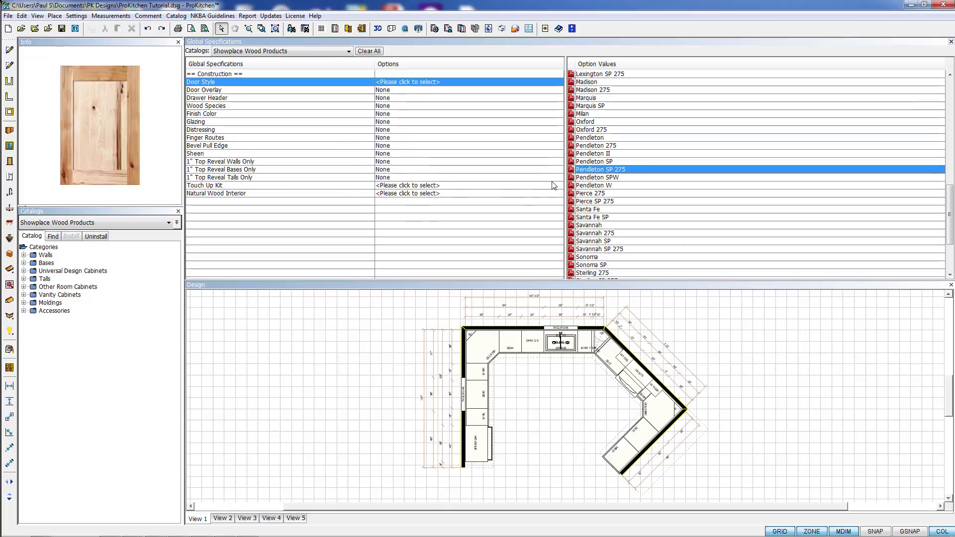
double_click(590, 170)
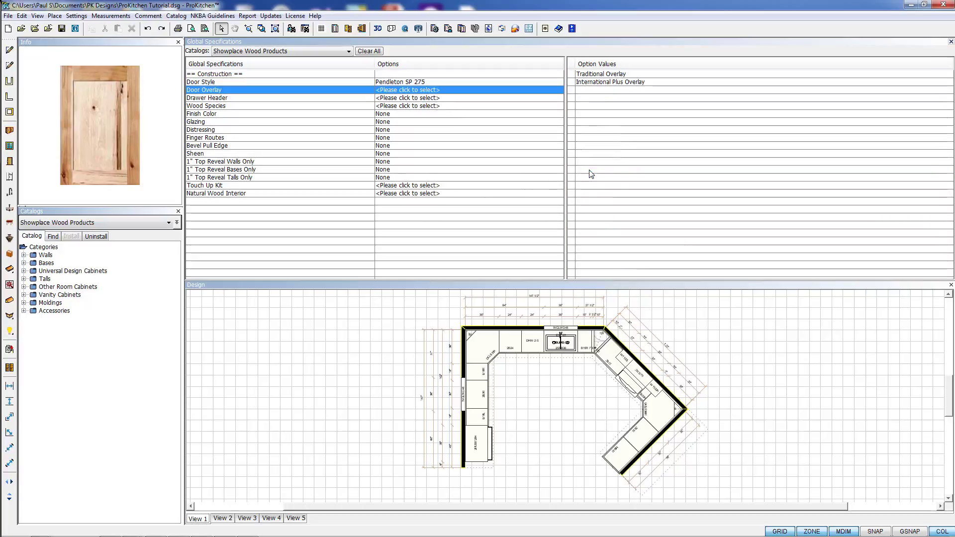
click(470, 82)
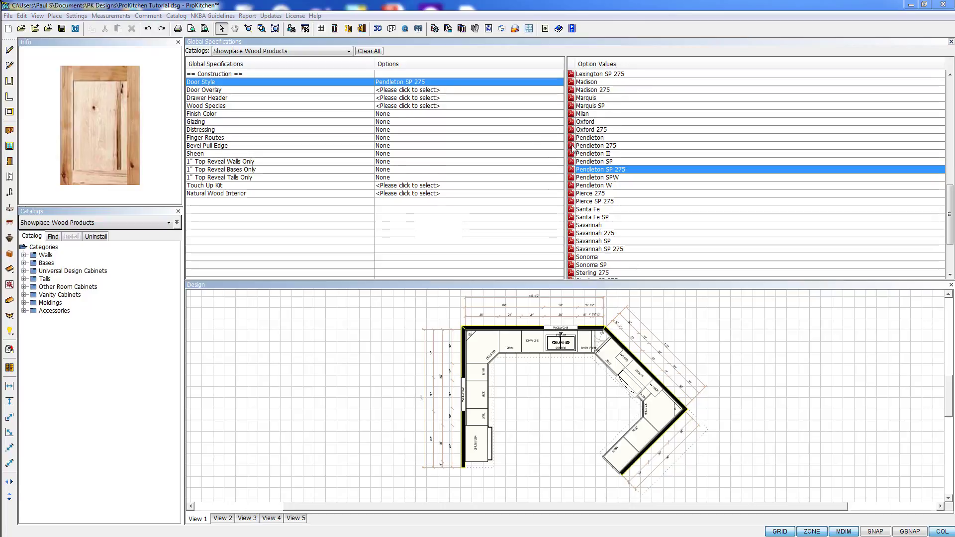
click(571, 169)
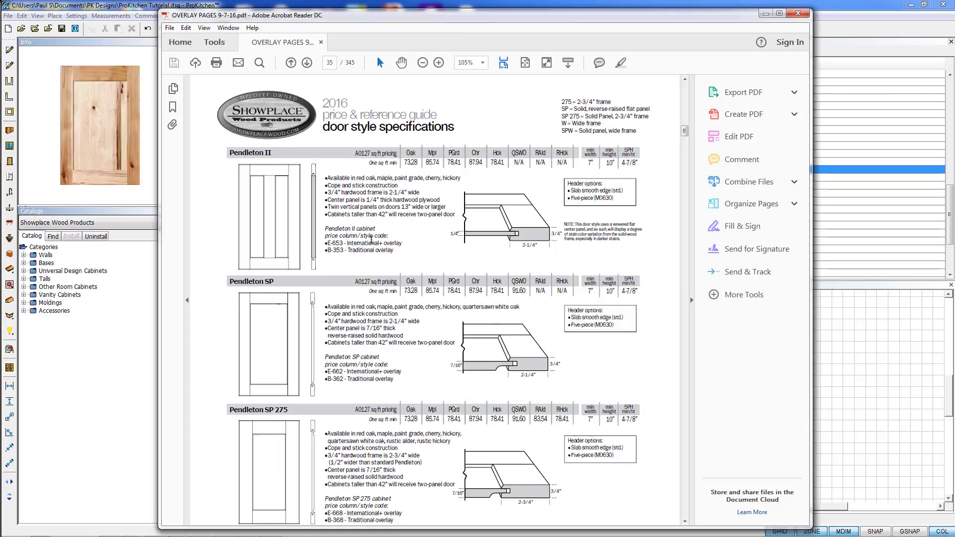
scroll(317, 389, down, 3)
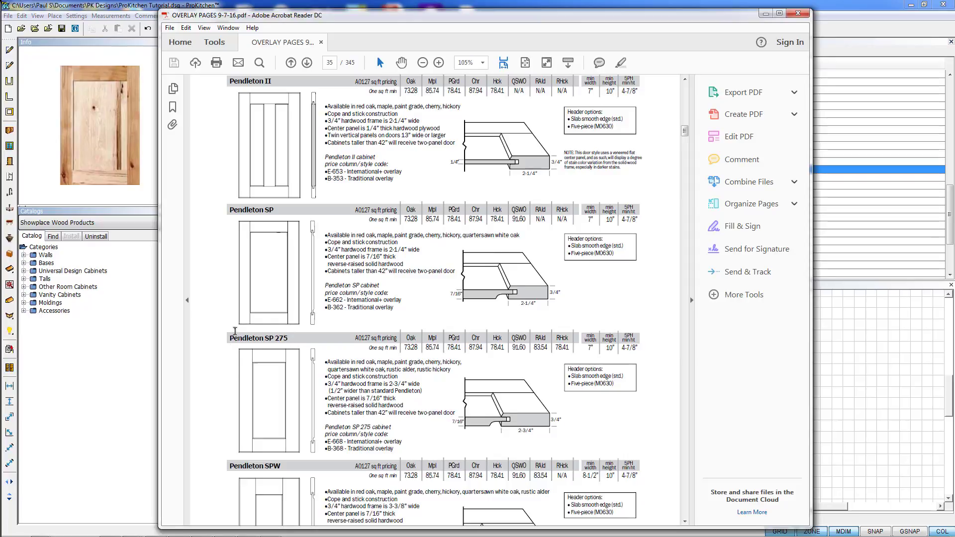
scroll(316, 244, down, 4)
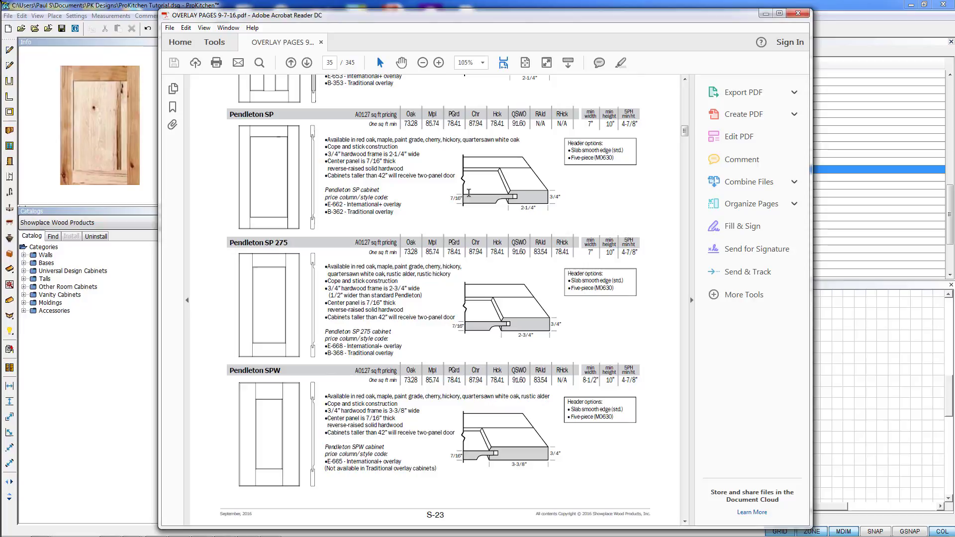
click(799, 13)
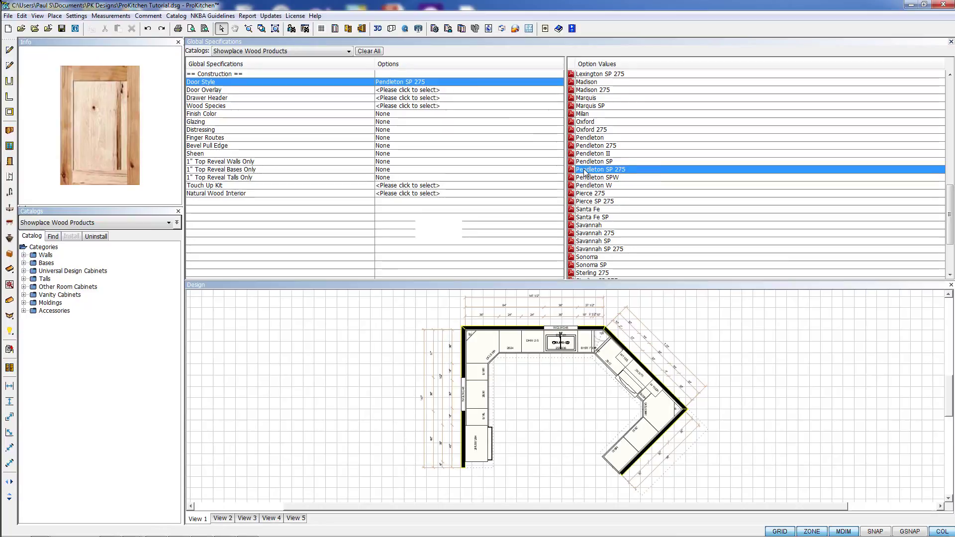
Step: Set door overlay to Traditional Overlay, drawer header to FPH, and wood species to Rustic Hickory
click(320, 90)
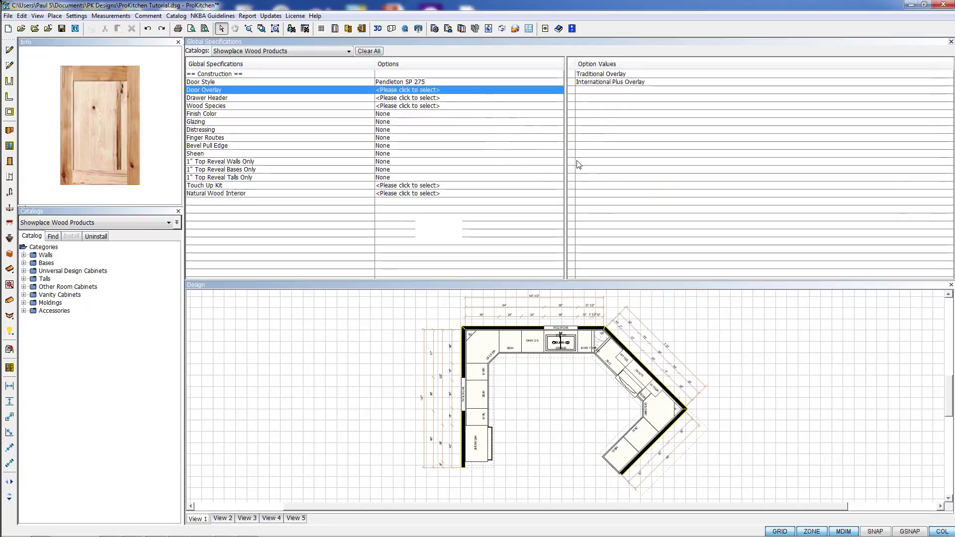
click(606, 75)
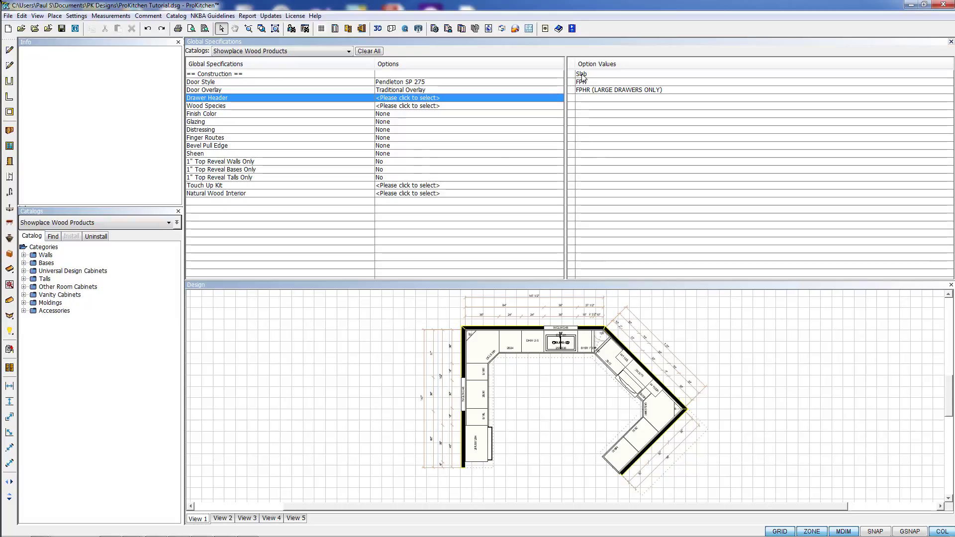
click(584, 82)
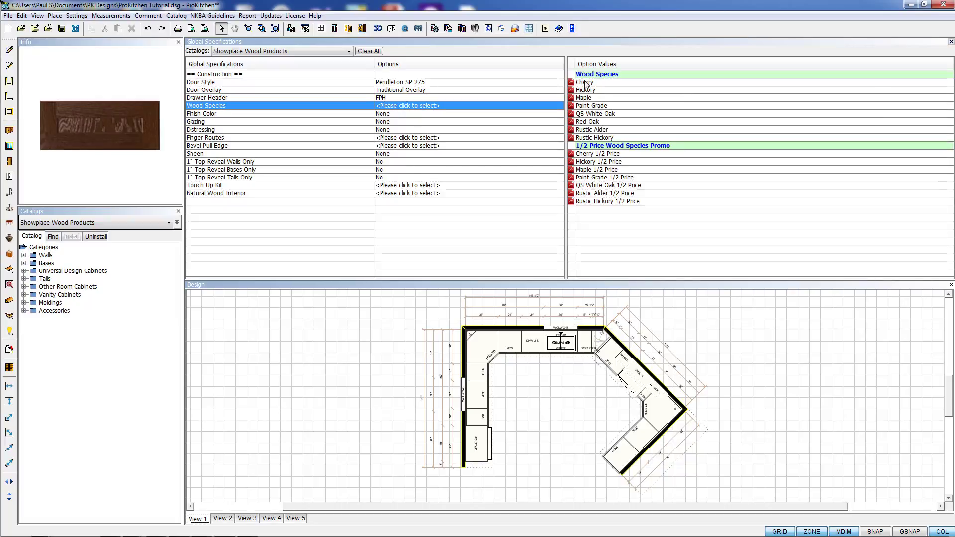
click(590, 137)
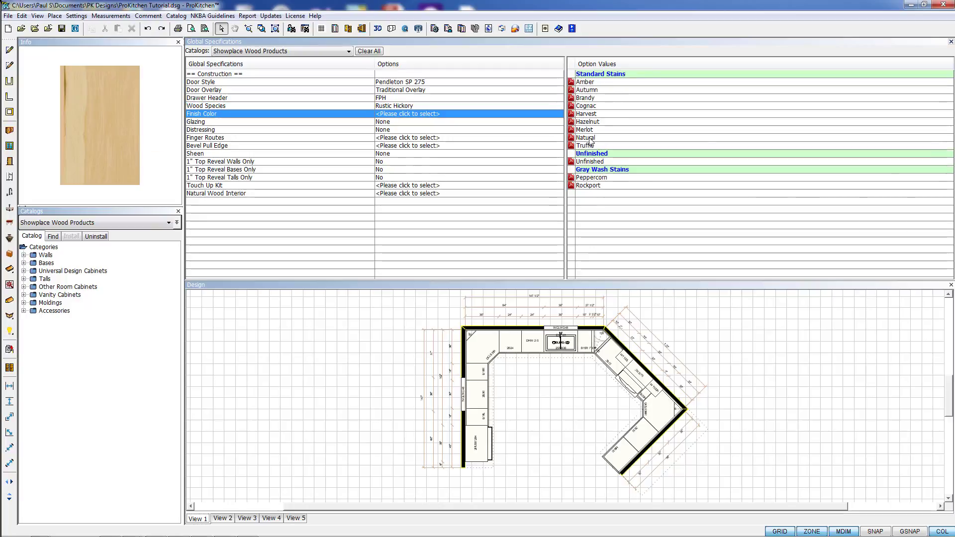
Step: Preview Autumn, Brandy, Cognac, Harvest, Truffle, Natural and Merlot stains, then set Finish Color to Hazelnut
click(589, 93)
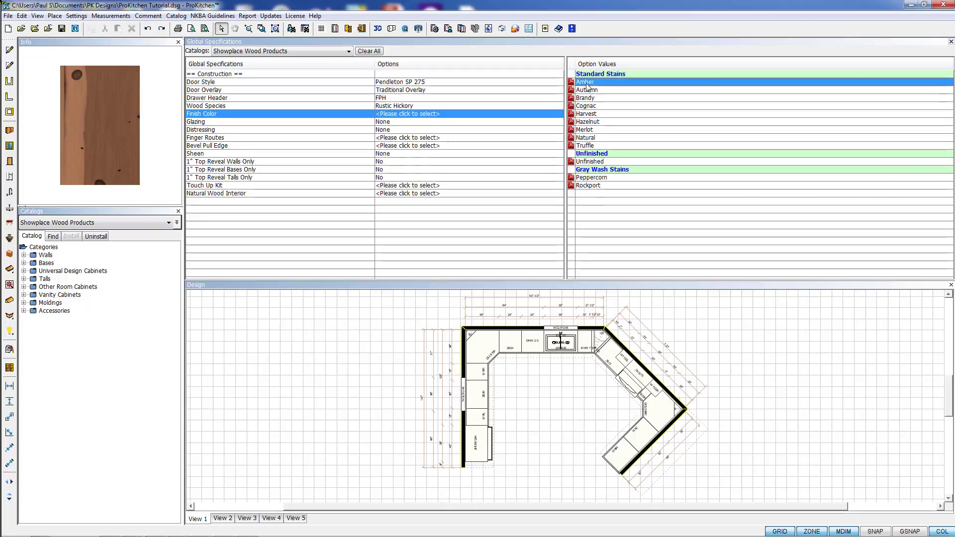
click(588, 99)
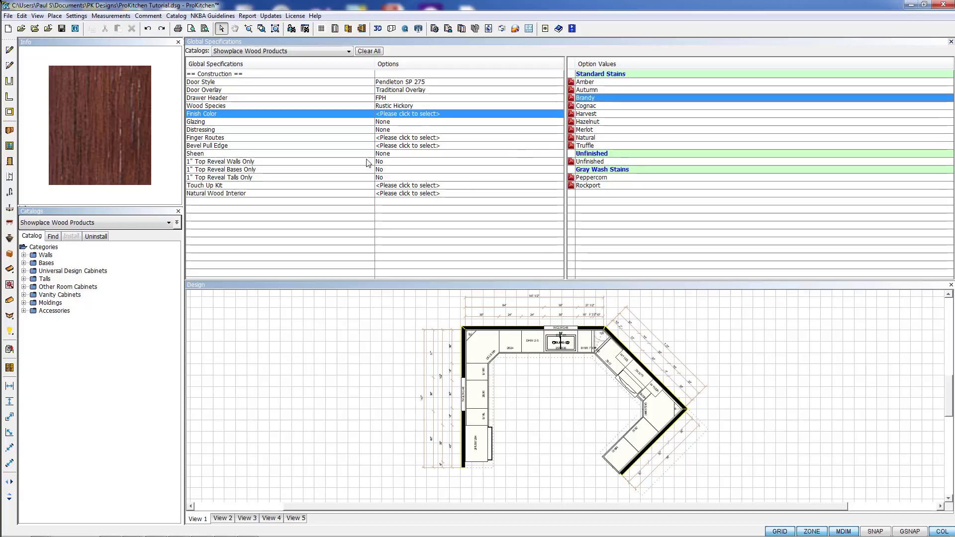
click(588, 106)
click(592, 114)
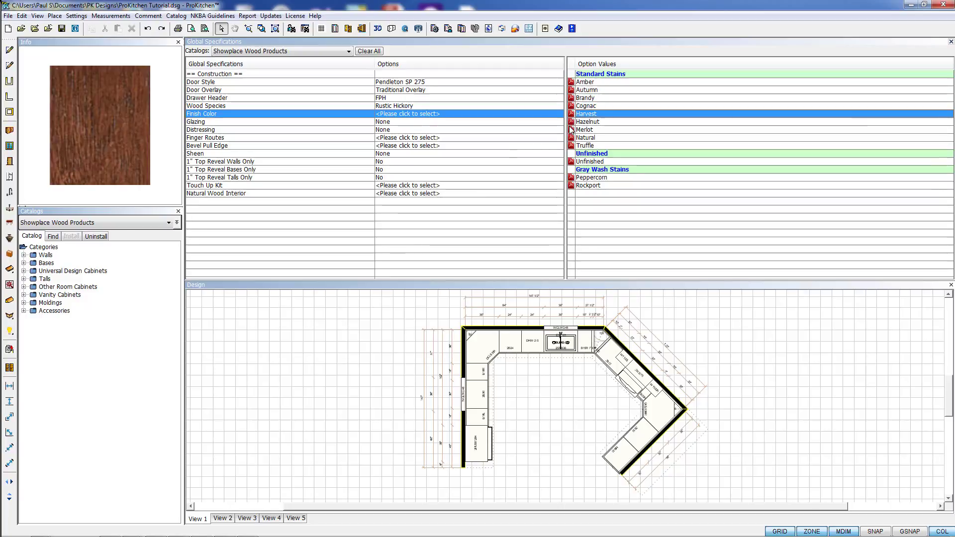
click(585, 146)
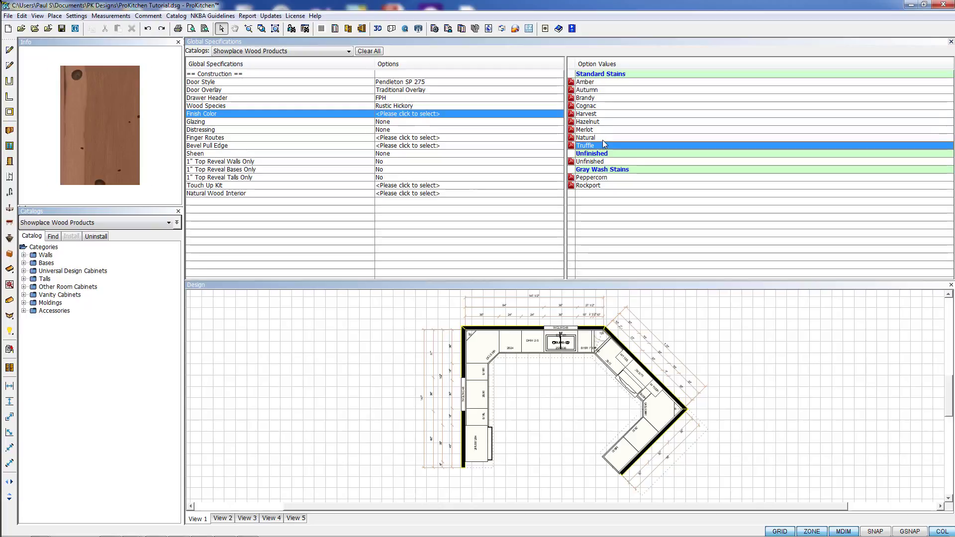
click(587, 138)
click(588, 130)
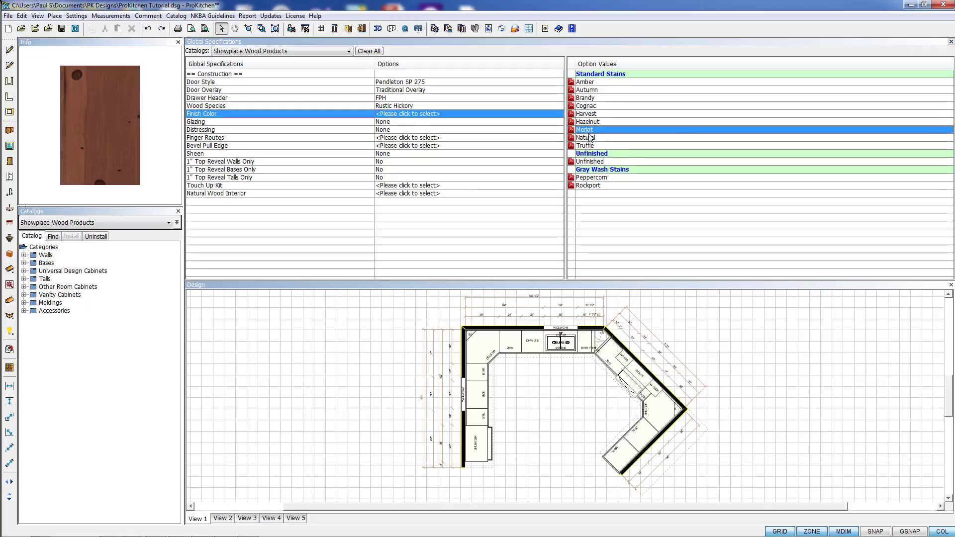
double_click(588, 122)
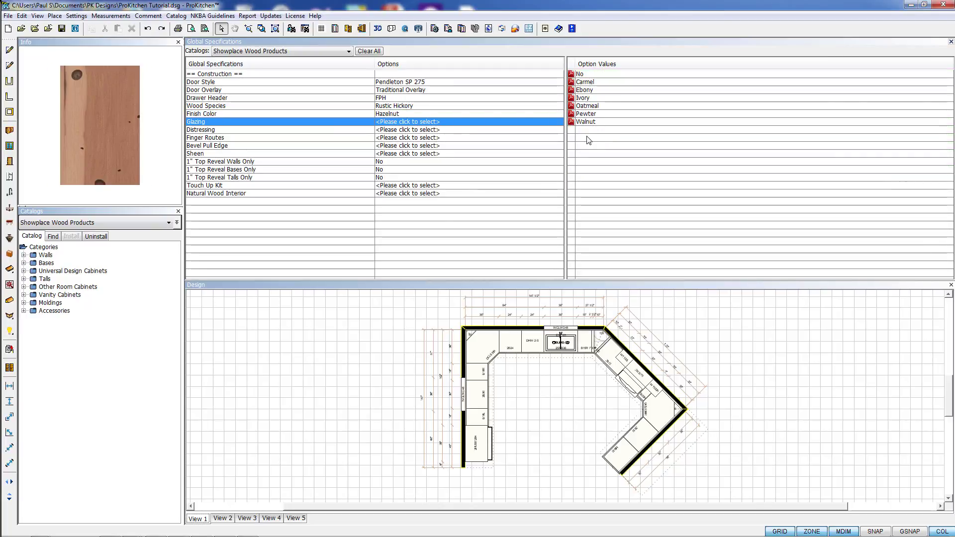
Step: Set Glazing, Distressing, Finger Routes and Bevel Pull Edge all to No
click(581, 75)
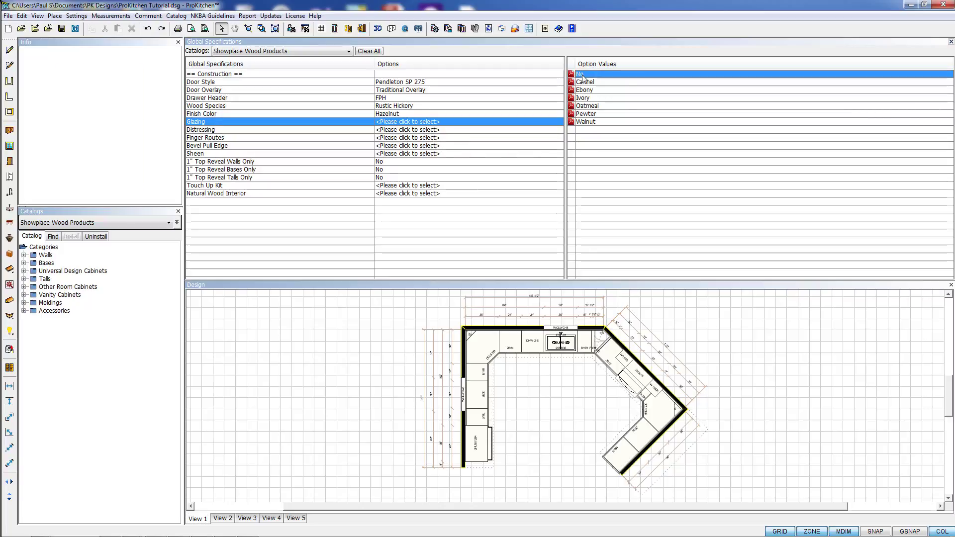
double_click(582, 76)
double_click(581, 75)
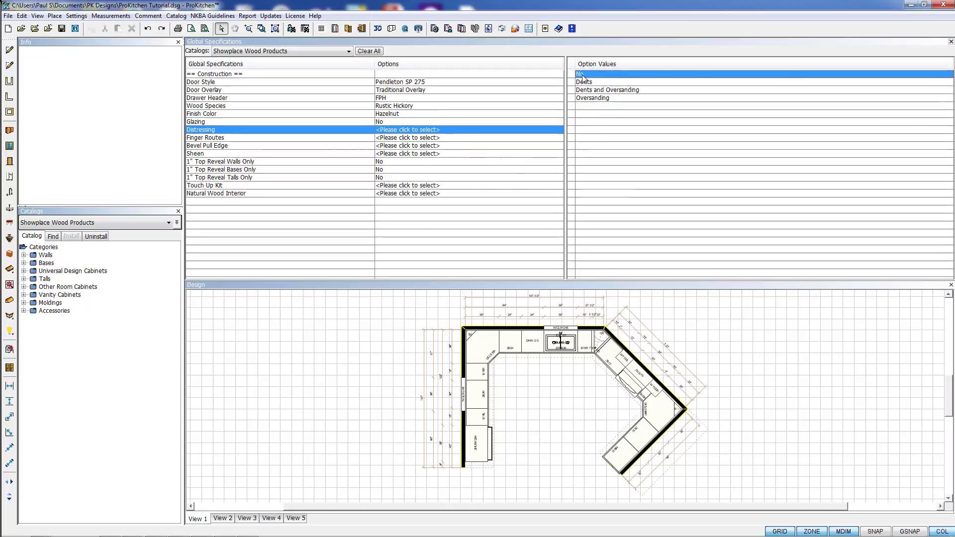
double_click(581, 74)
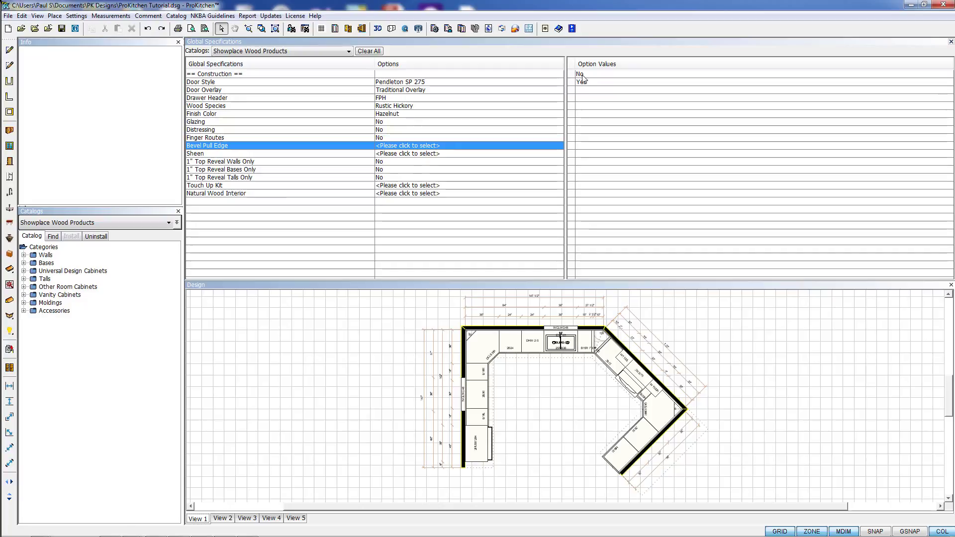
double_click(581, 75)
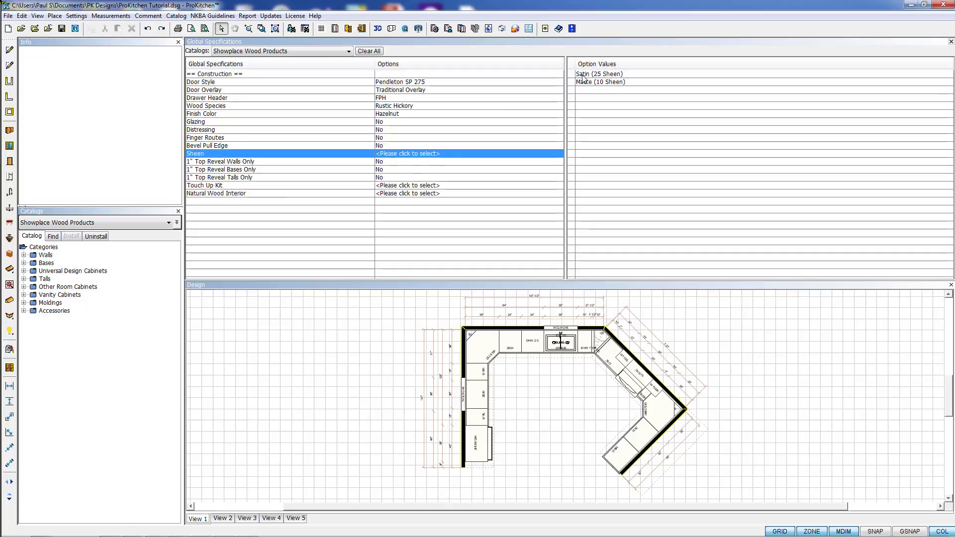
Step: Set Sheen to Satin (25 Sheen), and Touch Up Kit and Natural Wood Interior to Yes
double_click(583, 74)
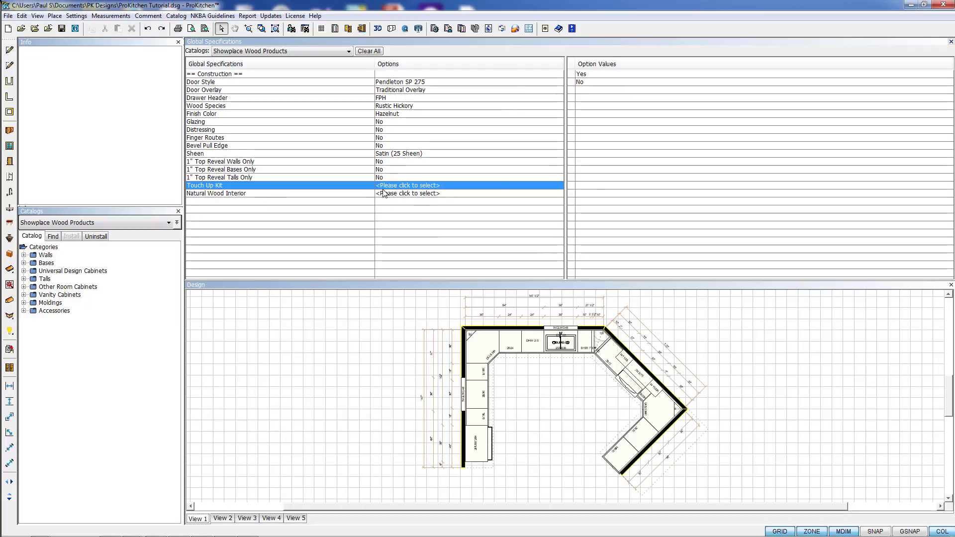
click(582, 75)
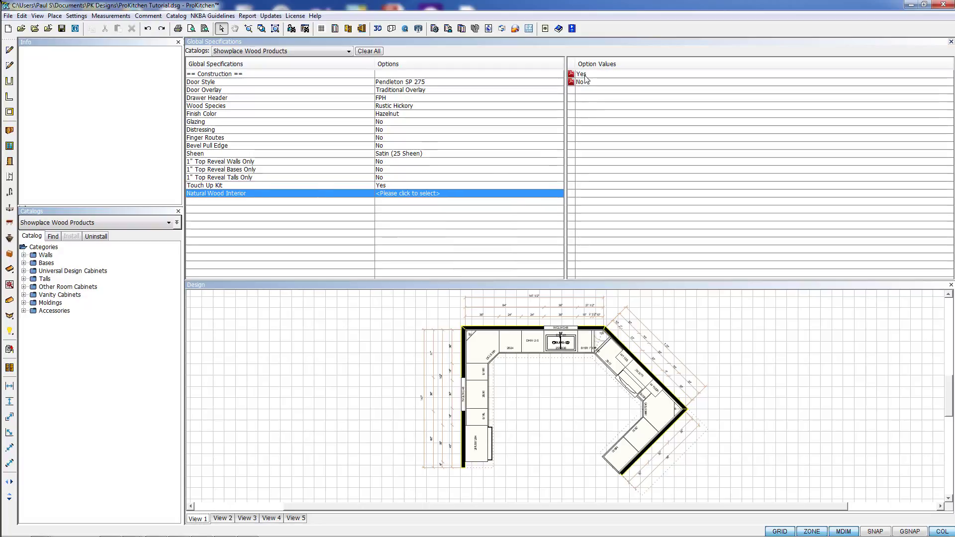
click(583, 74)
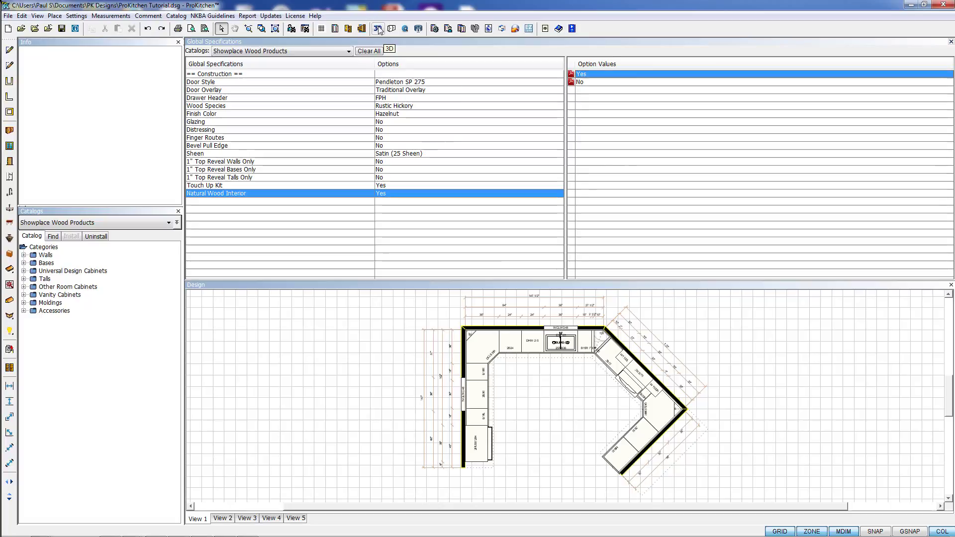
Step: View the kitchen in 3D from the closer saved view, orbited low, and open the Door Style collection search
click(378, 29)
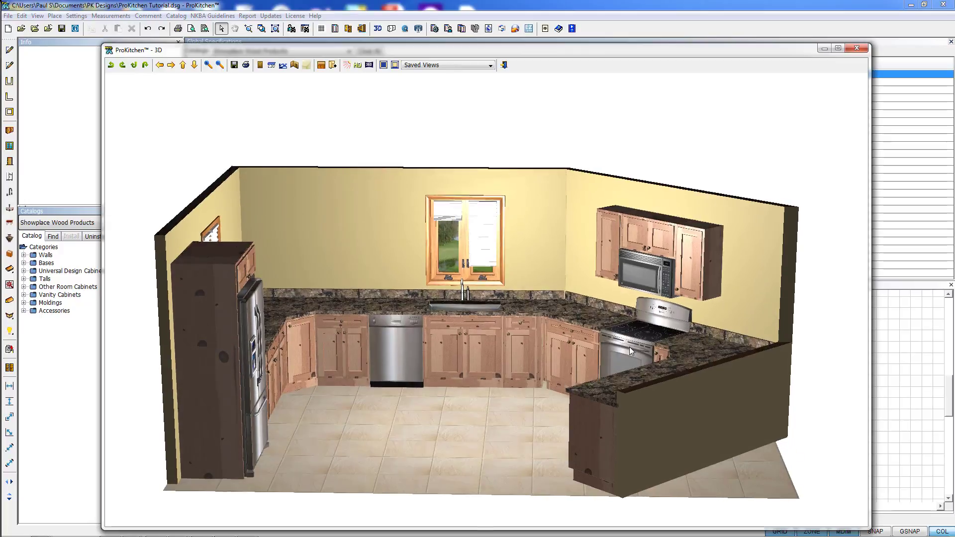
click(456, 68)
click(452, 107)
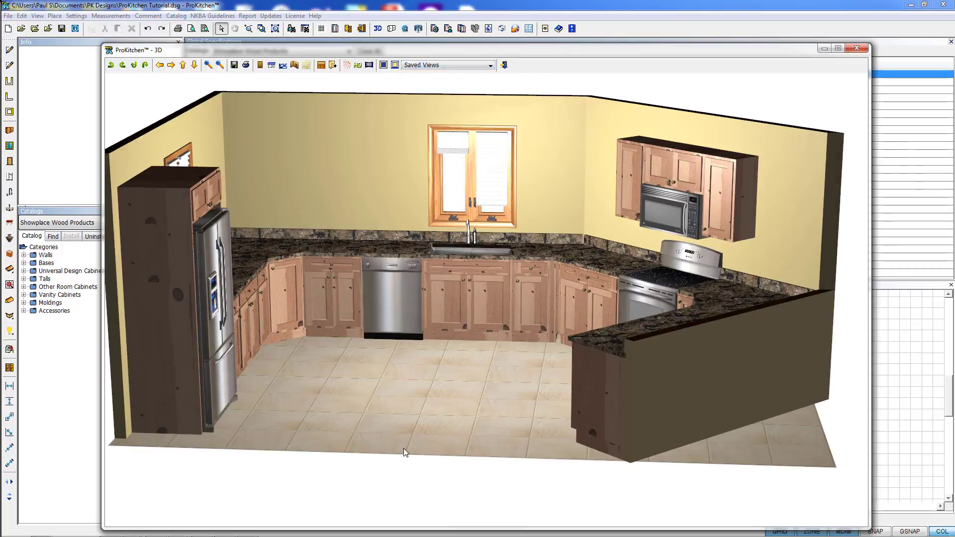
drag(406, 448, 409, 438)
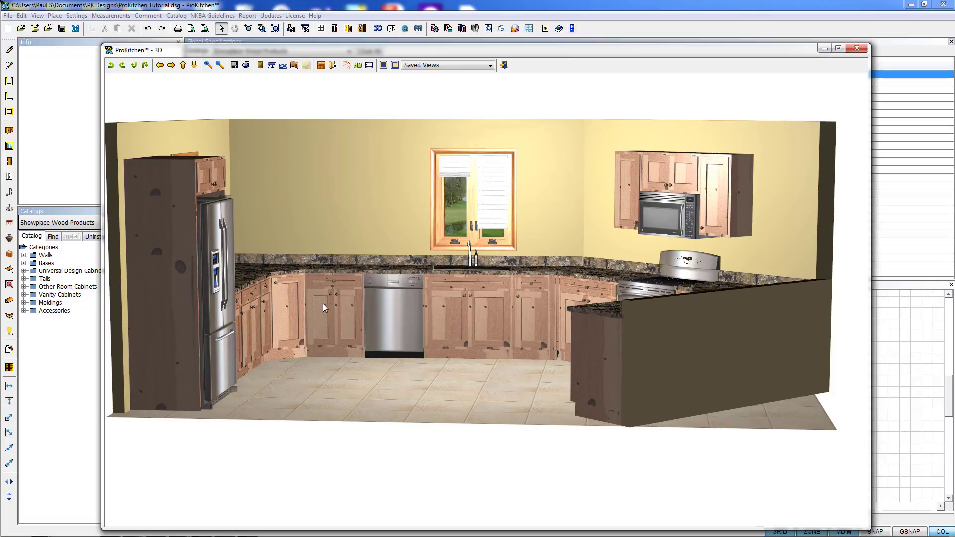
click(259, 65)
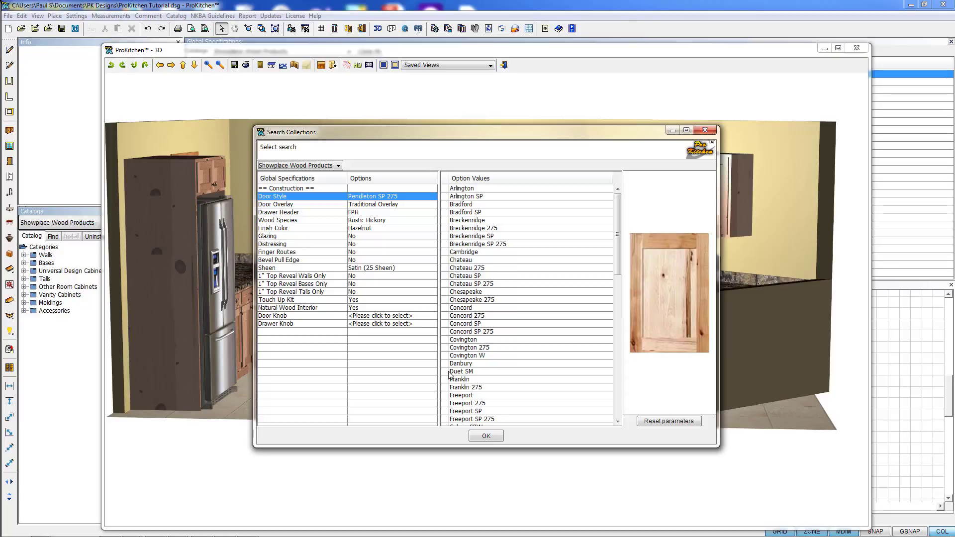
Step: Try the Cognac finish on the 3D cabinets, then apply the Natural finish and close the dialog
drag(442, 135, 644, 135)
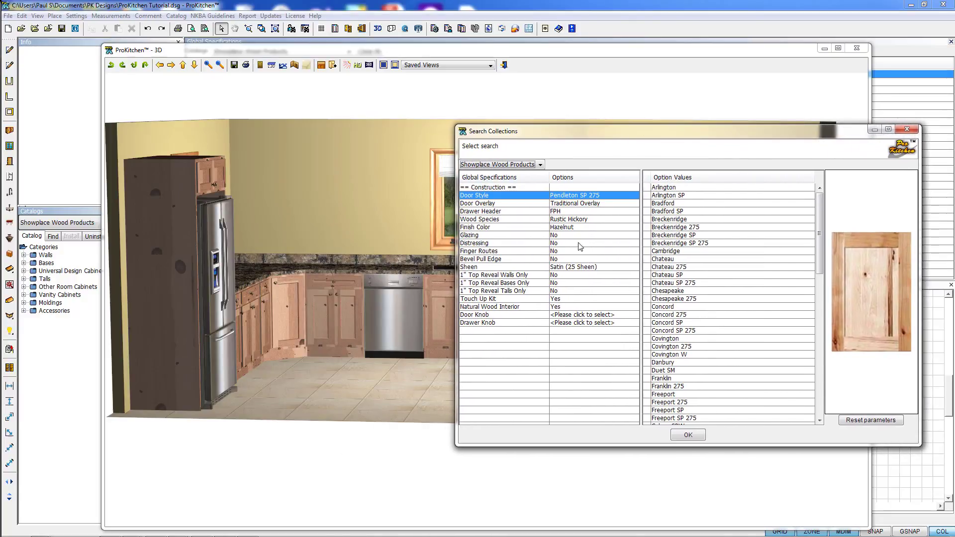
click(572, 226)
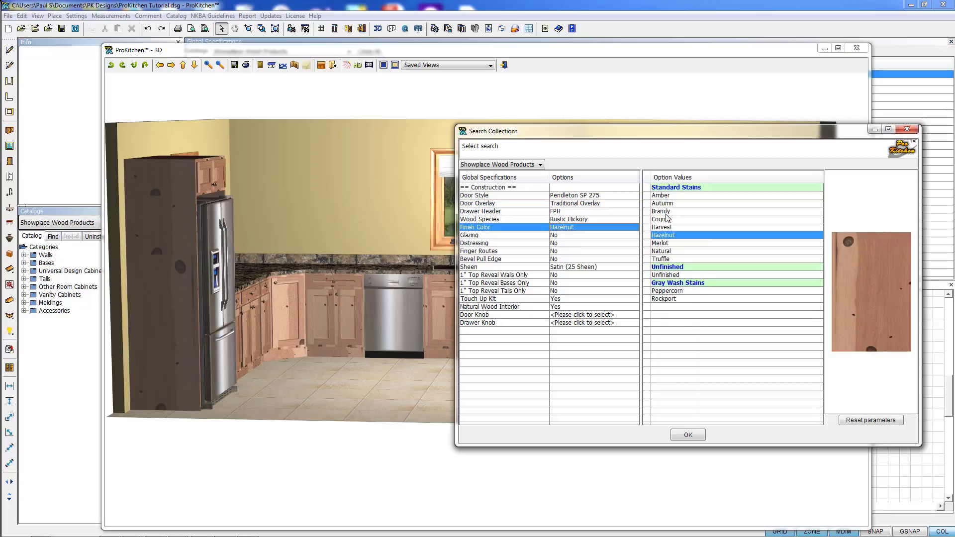
click(664, 219)
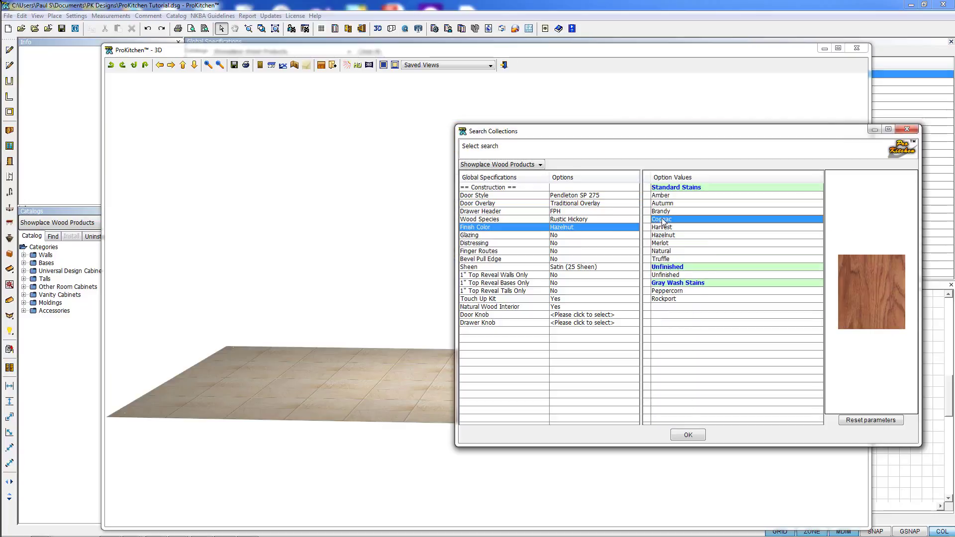
drag(556, 136, 530, 126)
click(660, 244)
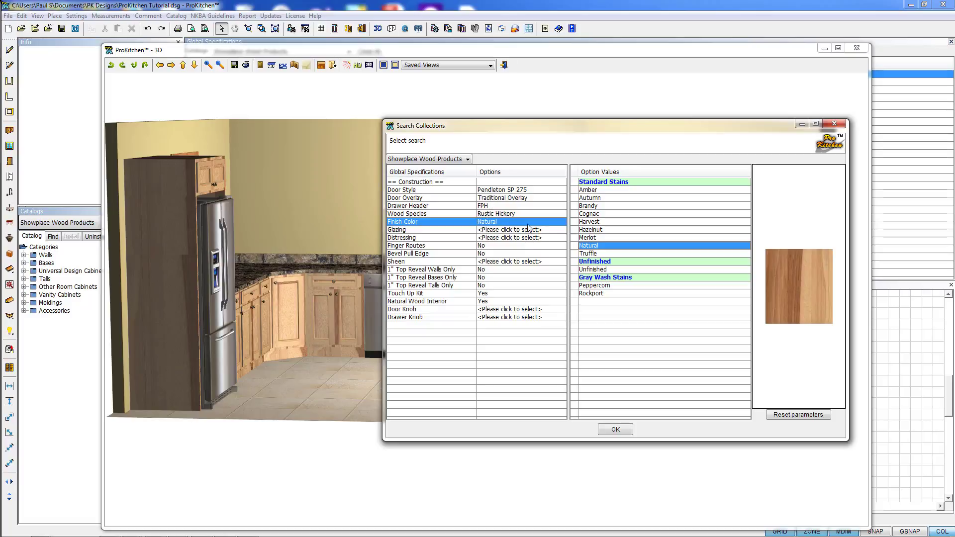
click(620, 433)
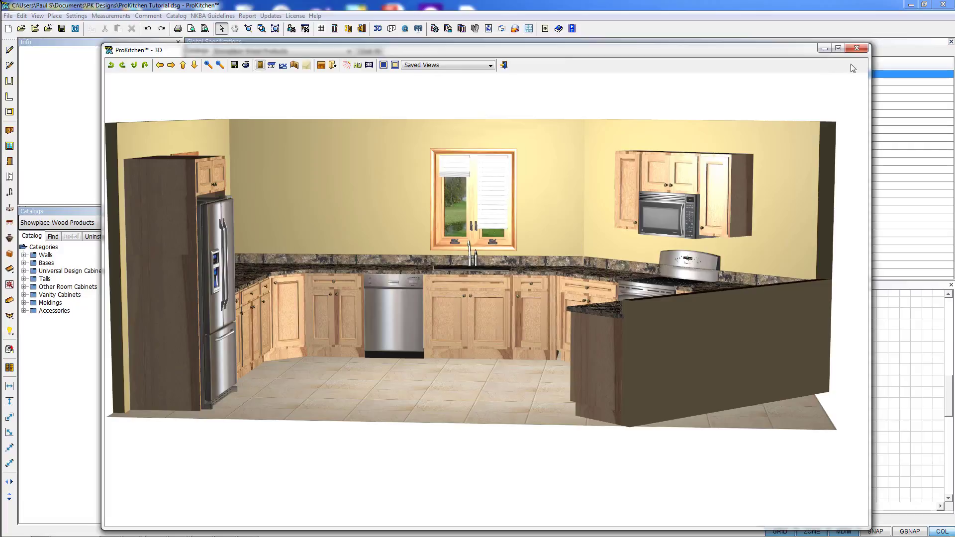
Step: Close the 3D window and check that Finish Color in Global Specifications still reads Hazelnut
click(861, 50)
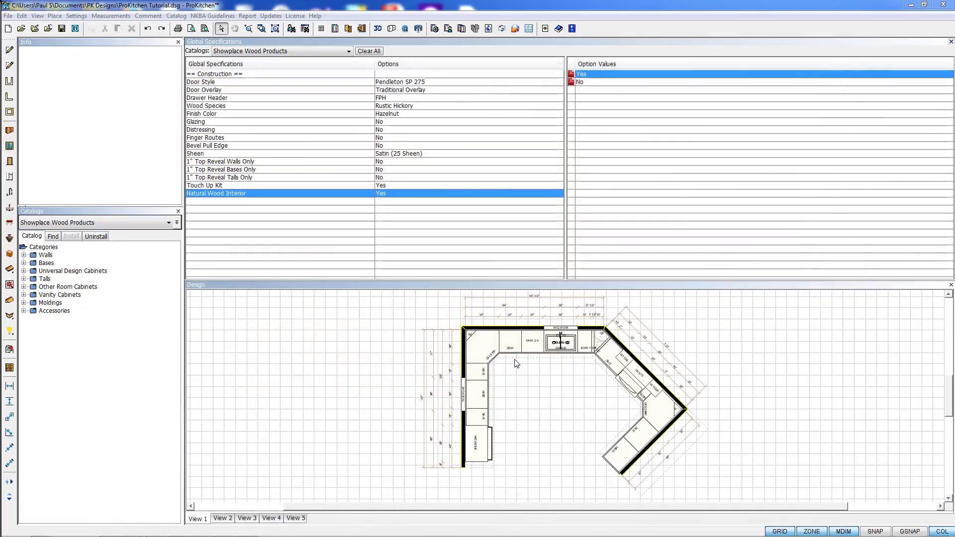
click(394, 115)
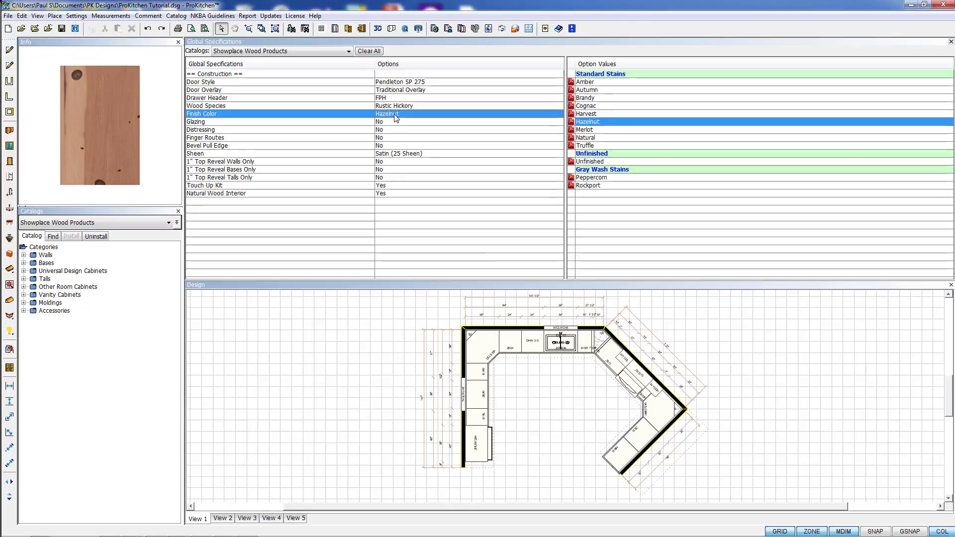